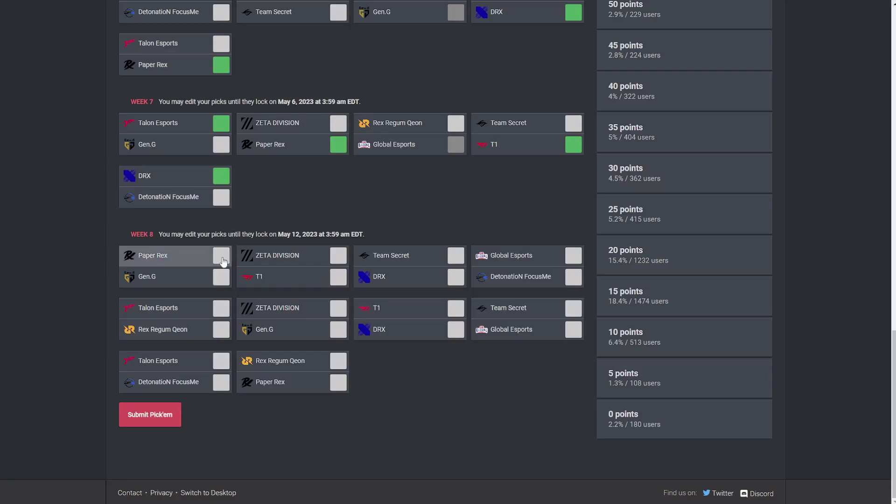
# - Pick Paper Rex over Gen.G in the first Week 8 Pacific pick'em match
pyautogui.click(220, 254)
pyautogui.scroll(5, 273, 168)
pyautogui.scroll(-3, 225, 224)
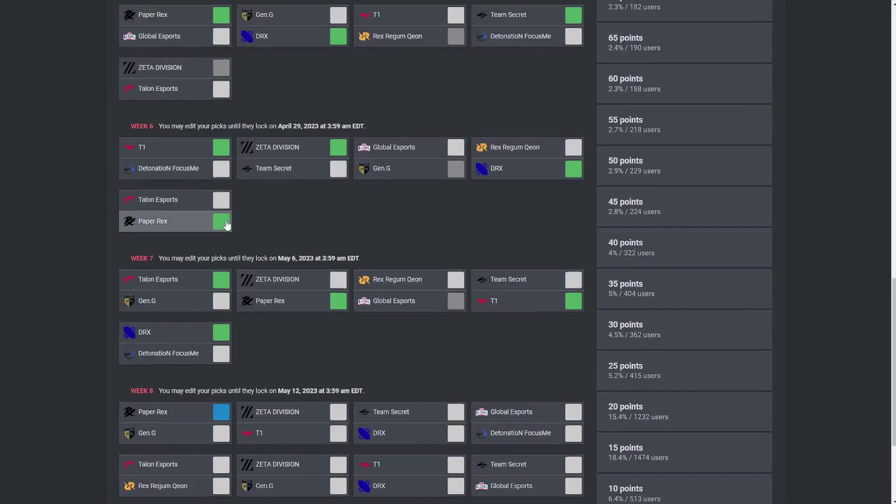
pyautogui.scroll(1, 225, 224)
pyautogui.scroll(-3, 245, 245)
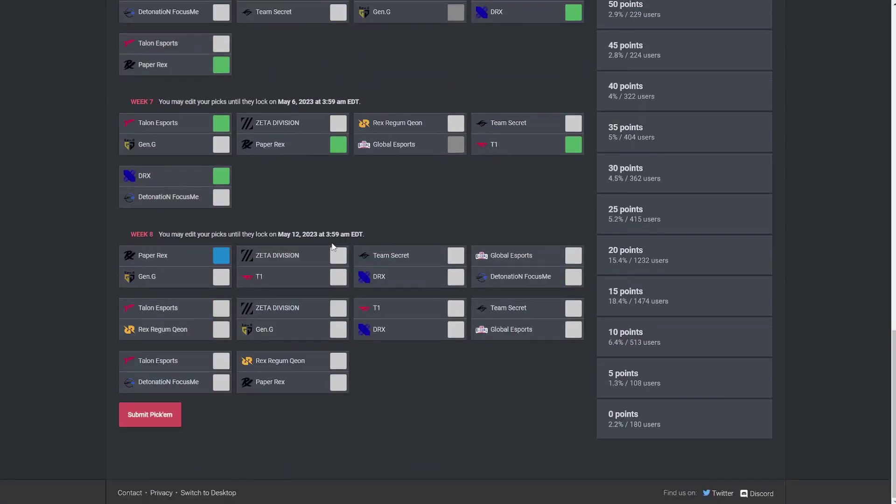
# - Pick ZETA DIVISION over T1 and DRX over Team Secret for Week 8
pyautogui.click(268, 262)
pyautogui.click(401, 278)
# - Pick DRX over T1, Global Esports over DetonatioN FocusMe, and Talon over Rex Regum Qeon
pyautogui.click(402, 338)
pyautogui.click(529, 256)
pyautogui.click(156, 312)
pyautogui.scroll(1, 383, 373)
pyautogui.scroll(2, 395, 360)
pyautogui.scroll(-1, 290, 236)
pyautogui.scroll(-1, 288, 245)
pyautogui.scroll(-3, 290, 244)
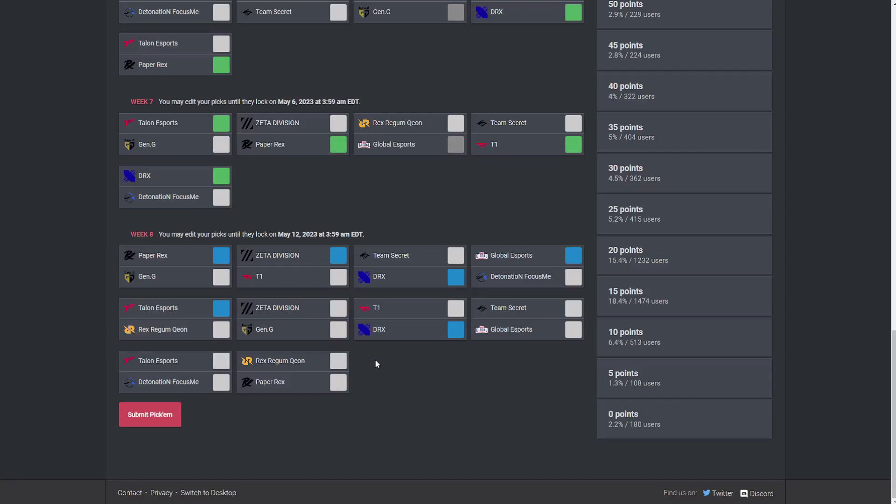
# - Pick ZETA over Gen.G, Global Esports over Team Secret, Talon over DetonatioN, Paper Rex over RRQ
pyautogui.click(315, 316)
pyautogui.click(517, 324)
pyautogui.scroll(2, 501, 336)
pyautogui.scroll(2, 498, 339)
pyautogui.scroll(-2, 499, 337)
pyautogui.scroll(-2, 496, 336)
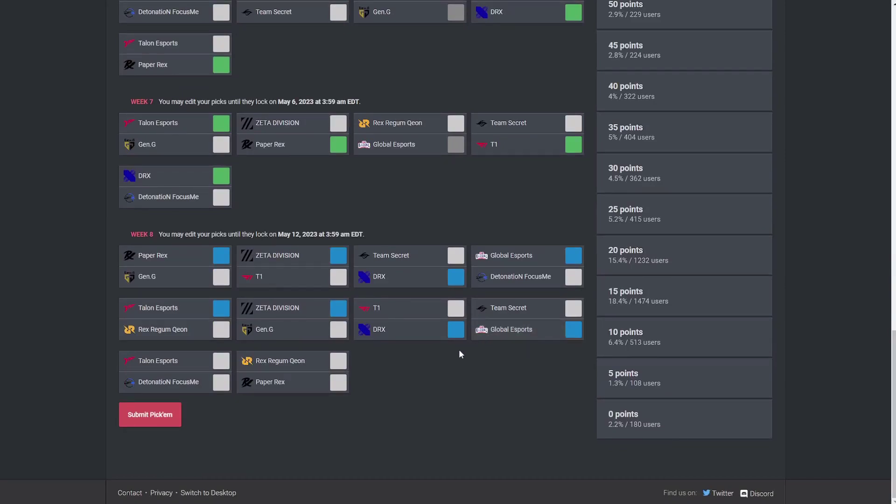
pyautogui.click(204, 372)
pyautogui.click(316, 385)
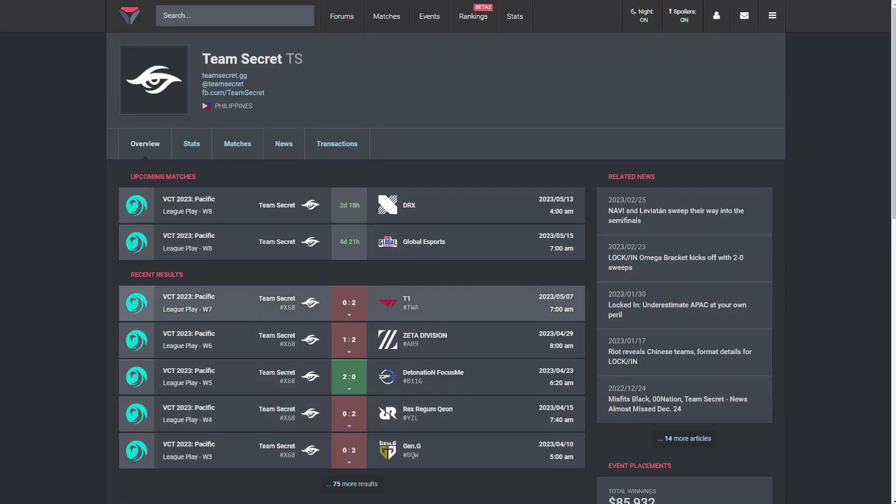
pyautogui.scroll(-1, 448, 280)
# - Show Team Secret's match history and clear an accidental text selection
pyautogui.click(237, 80)
pyautogui.scroll(-1, 494, 382)
pyautogui.moveTo(494, 382); pyautogui.dragTo(748, 414)
pyautogui.click(797, 374)
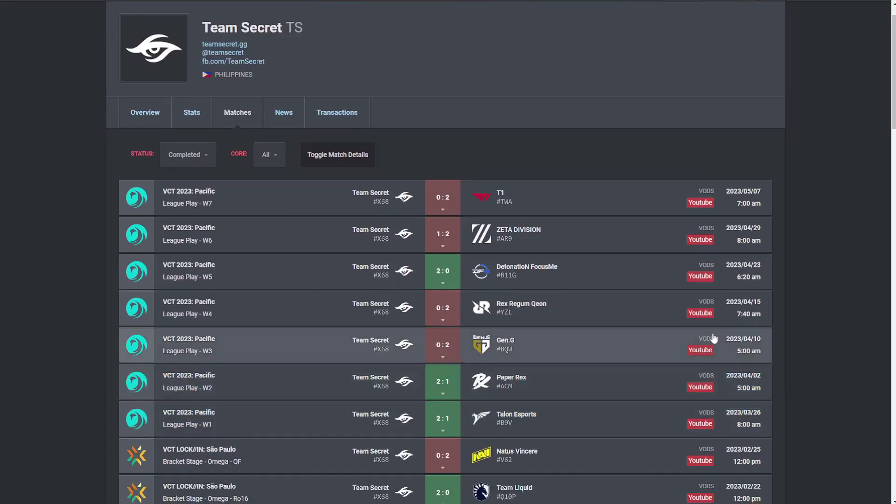
# - Inspect the Team Secret vs Gen.G Haven and Fracture maps, then return to the match list
pyautogui.click(613, 360)
pyautogui.scroll(-2, 546, 293)
pyautogui.click(387, 364)
pyautogui.click(509, 365)
pyautogui.hotkey('alt', 'Left')
pyautogui.hotkey('alt', 'Left')
pyautogui.hotkey('alt', 'Left')
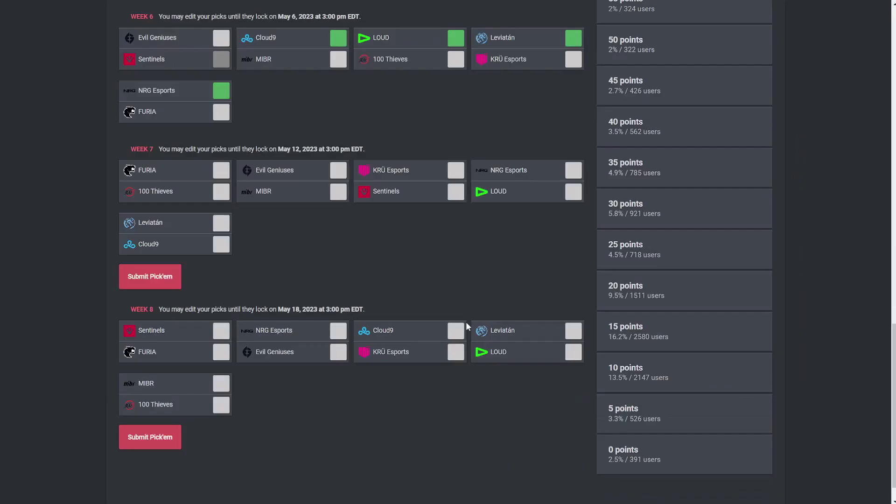
pyautogui.scroll(3, 270, 280)
pyautogui.scroll(1, 289, 338)
pyautogui.scroll(-2, 296, 352)
# - Pick FURIA over 100 Thieves, EG over MIBR, KRÜ over Sentinels, NRG over LOUD, Cloud9 over Leviatán
pyautogui.click(220, 300)
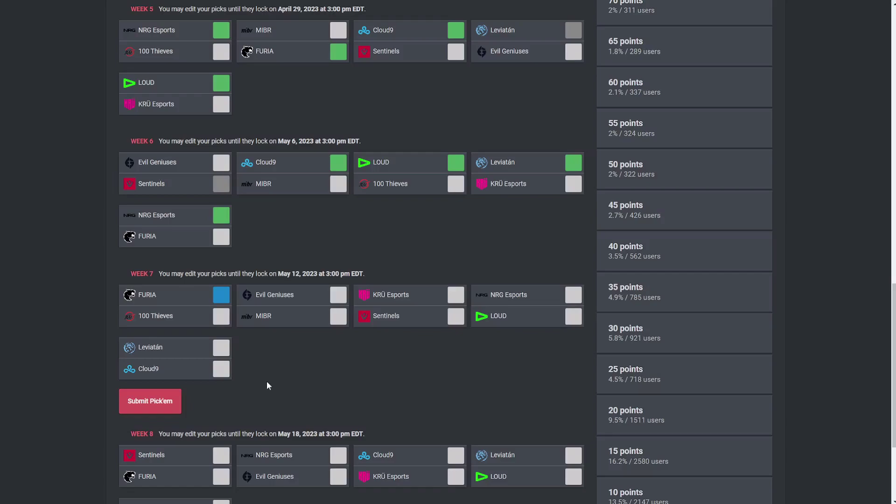
pyautogui.click(287, 294)
pyautogui.click(437, 301)
pyautogui.click(558, 300)
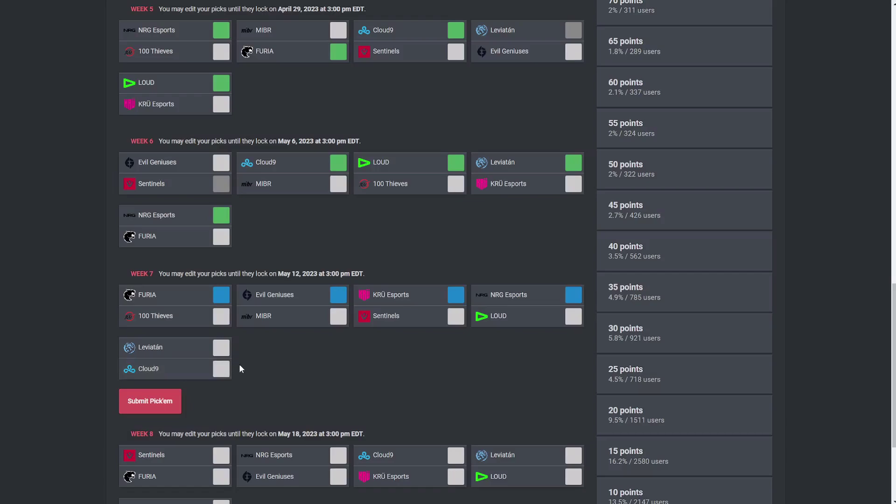
pyautogui.click(194, 370)
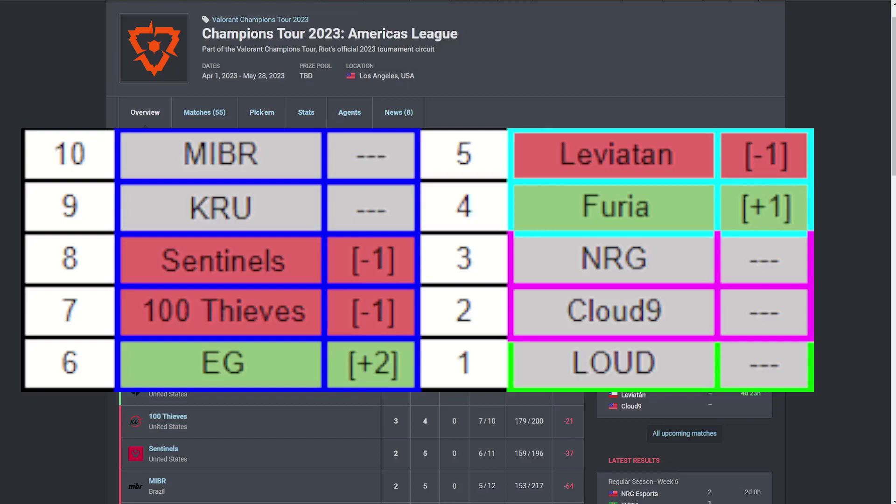
# - Show the Americas League match list with completed Week 5 and 6 results
pyautogui.click(205, 113)
pyautogui.scroll(-5, 494, 418)
pyautogui.scroll(-5, 494, 418)
pyautogui.scroll(-5, 493, 418)
pyautogui.scroll(-1, 493, 418)
pyautogui.scroll(-3, 494, 421)
pyautogui.scroll(-3, 494, 420)
pyautogui.scroll(-3, 392, 440)
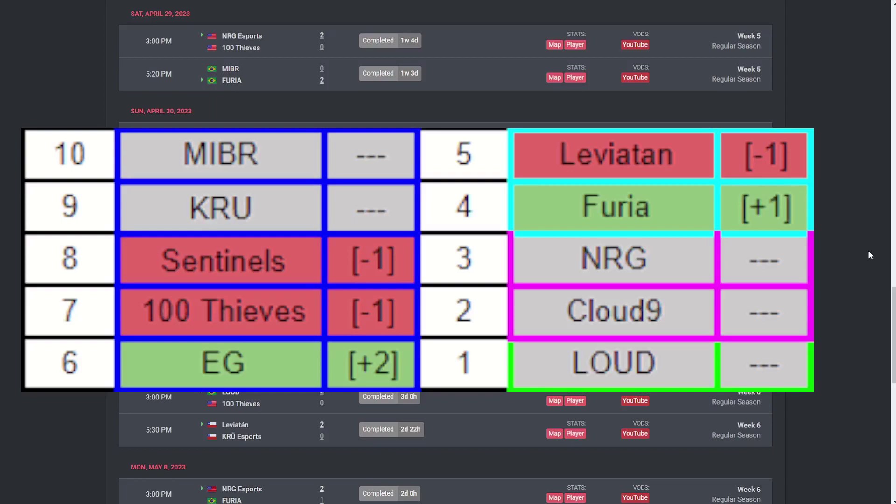